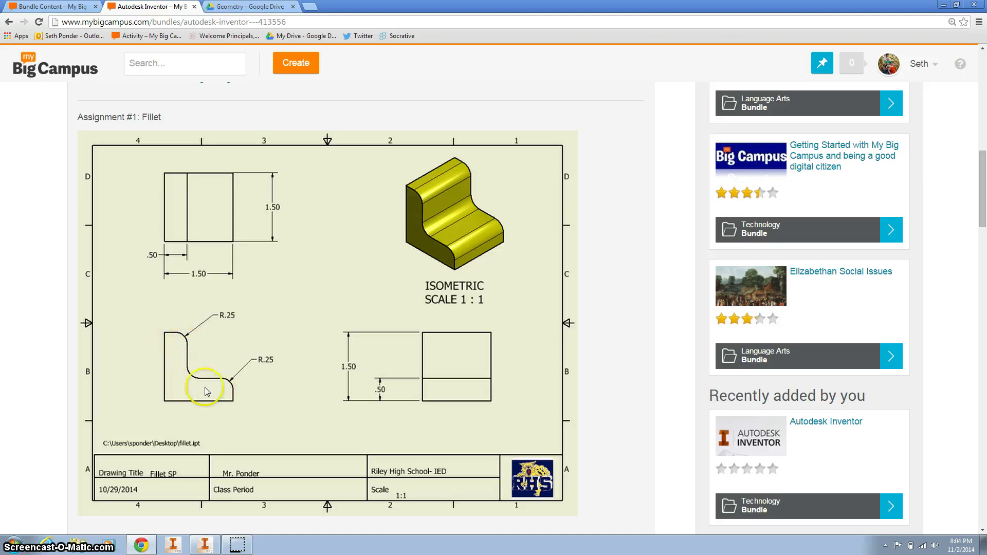
- Create a new part, Part1, from the English Standard (in).ipt template
left_click(204, 544)
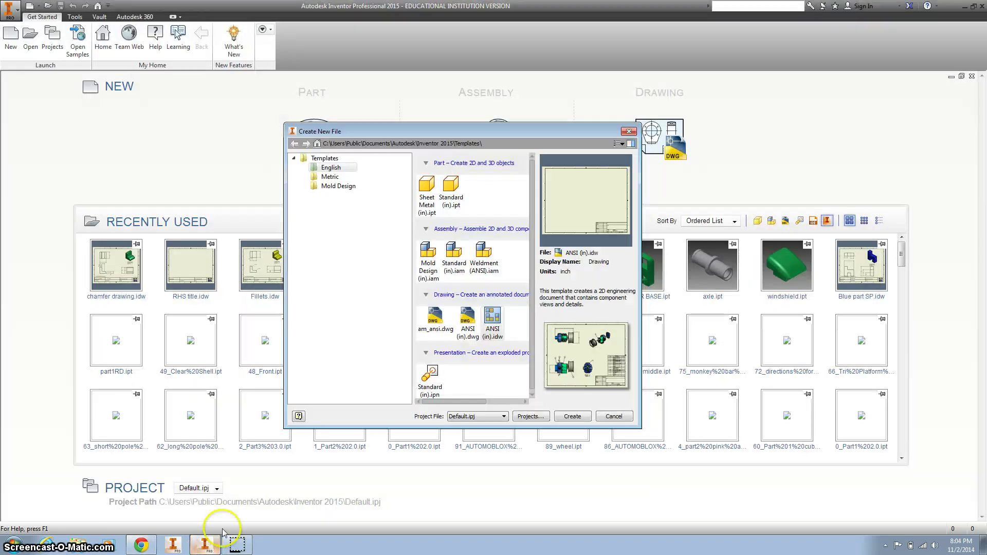
left_click(334, 168)
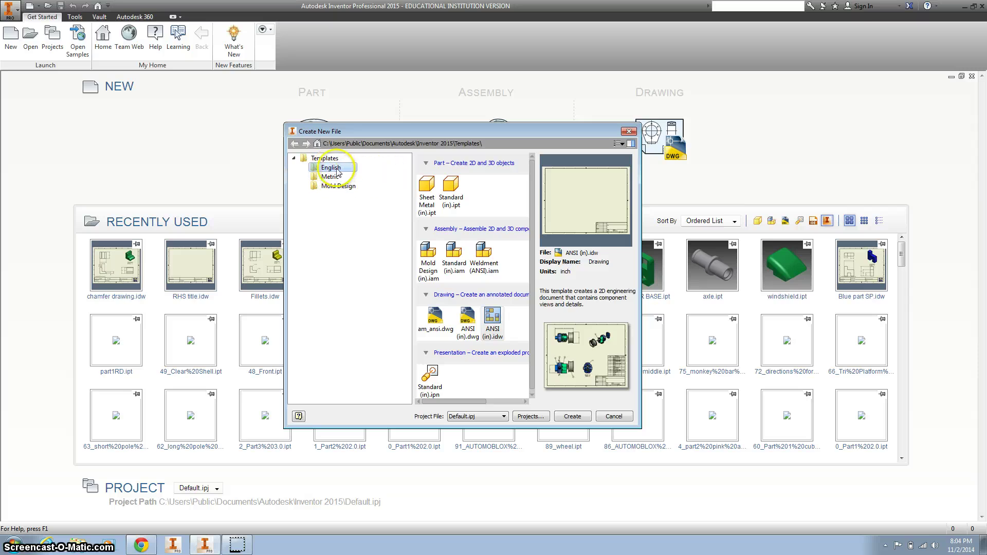
double_click(451, 186)
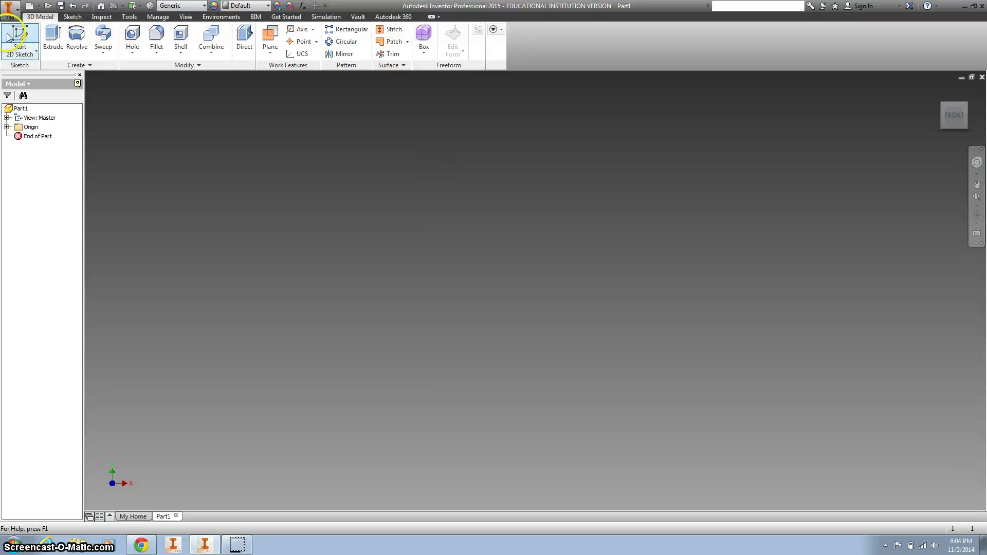
- On the XY plane, sketch a closed six-line L outline starting and ending at the origin
left_click(20, 35)
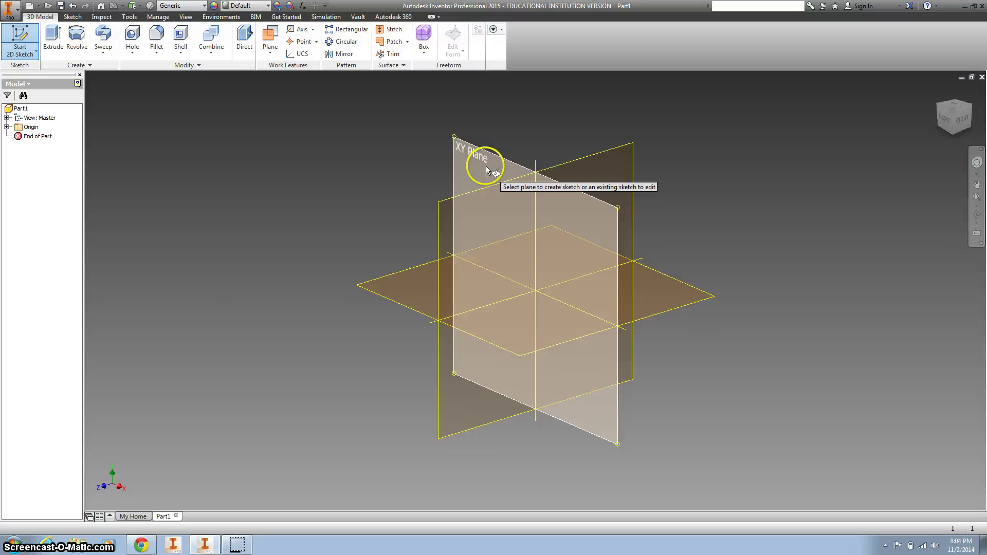
left_click(486, 166)
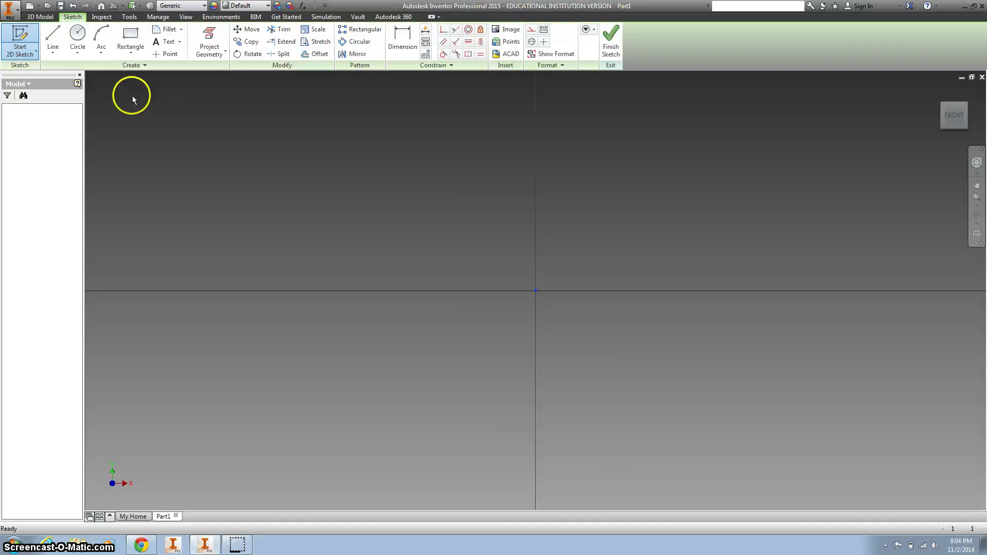
left_click(53, 35)
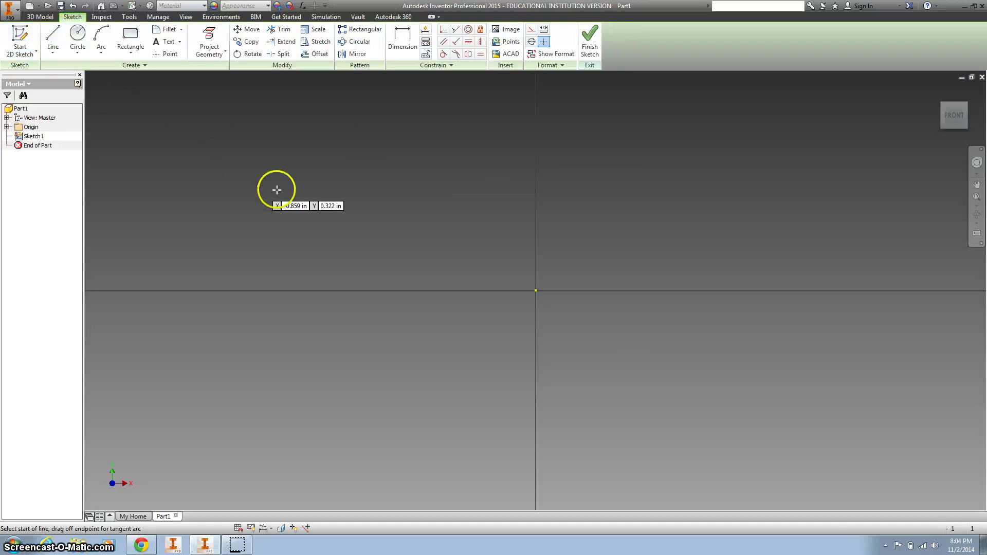
left_click(535, 290)
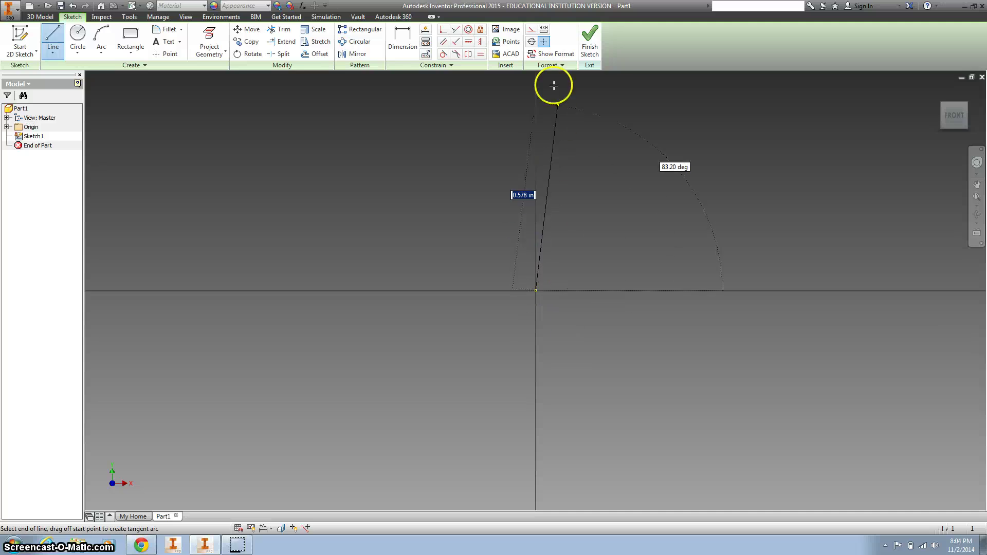
left_click(535, 91)
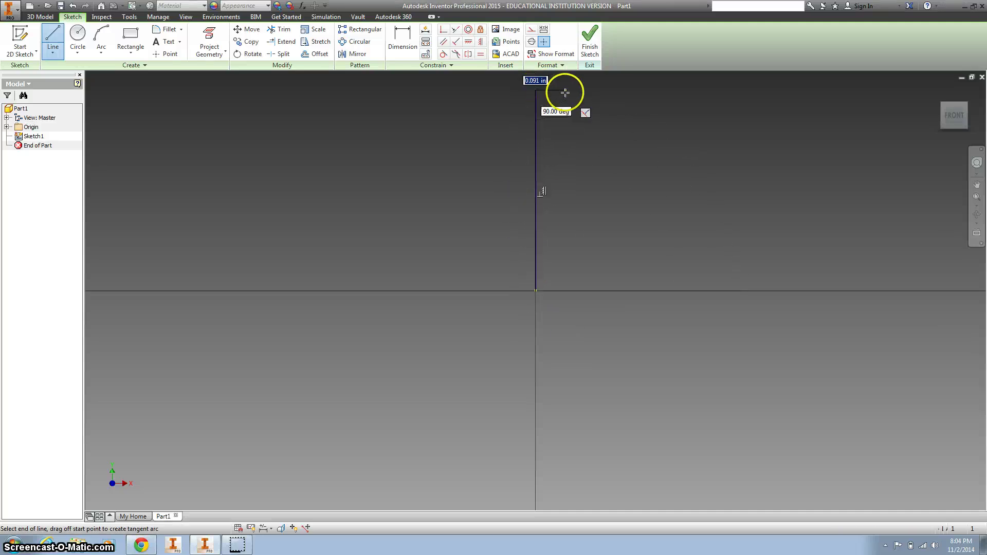
left_click(603, 93)
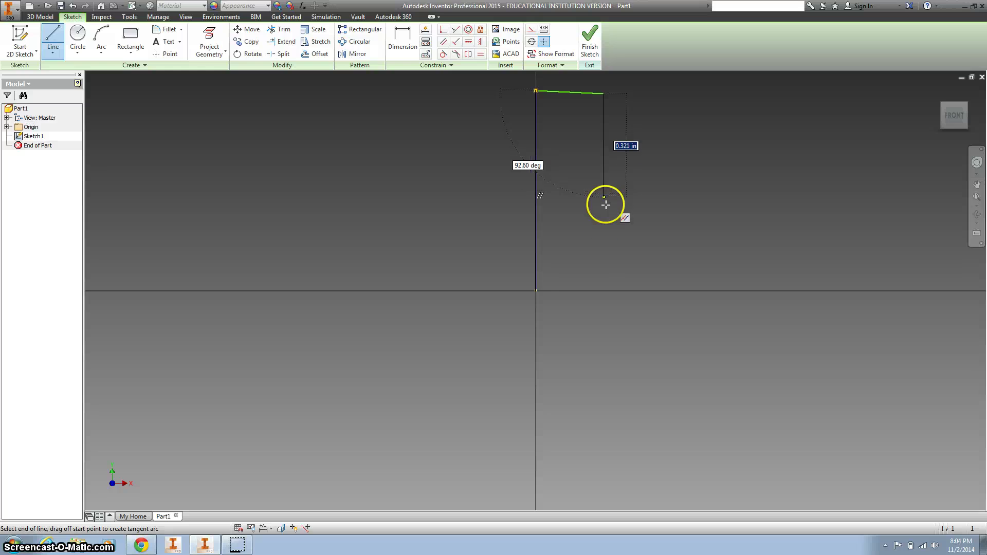
left_click(606, 223)
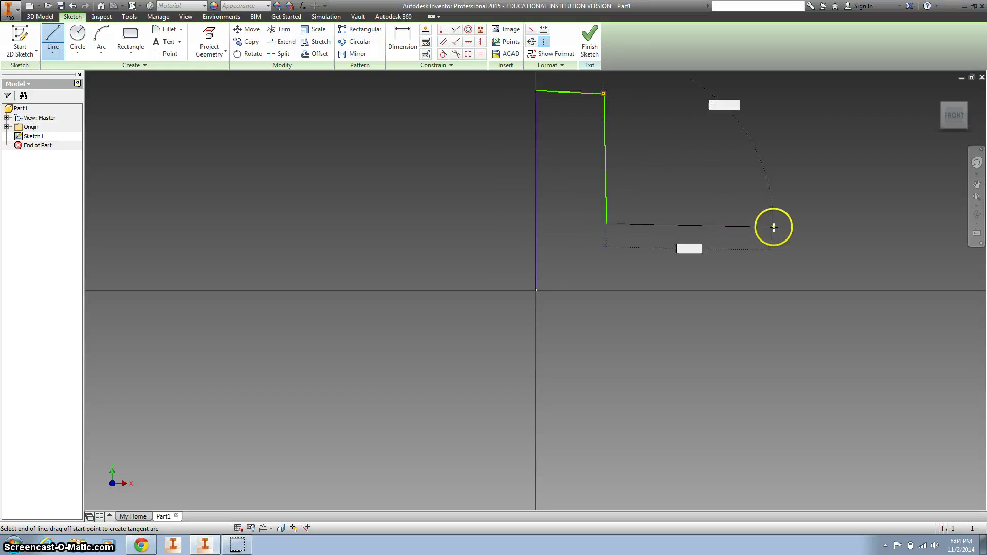
left_click(772, 226)
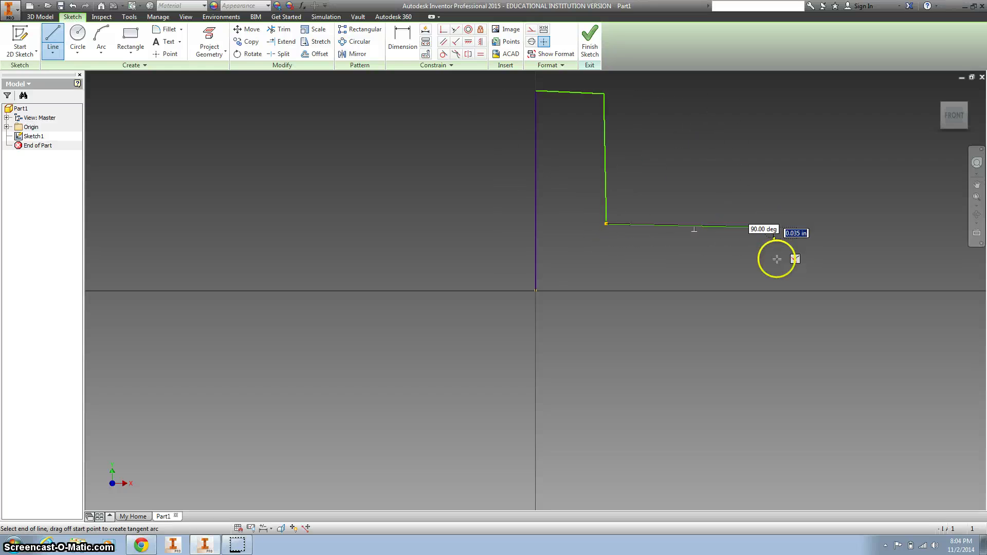
left_click(774, 290)
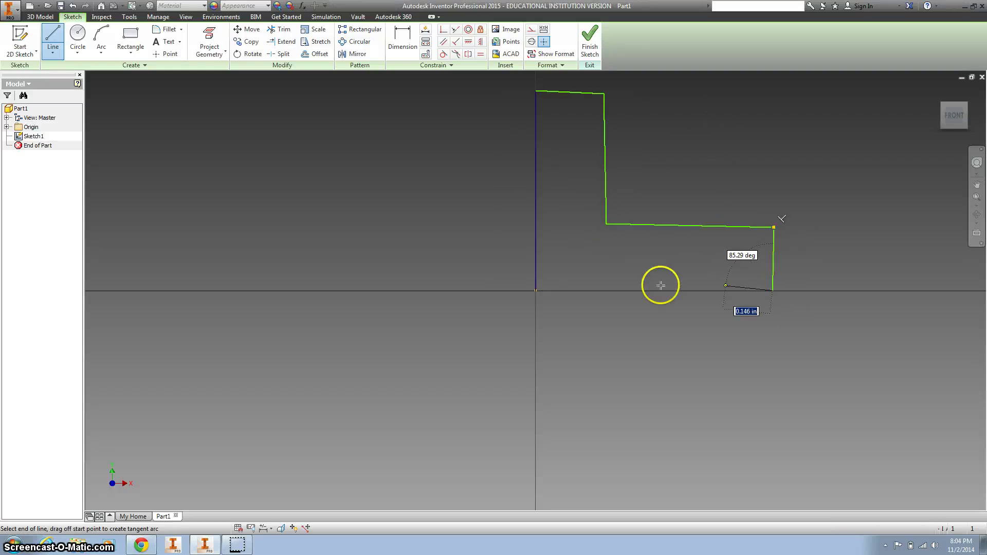
left_click(536, 290)
- Constrain the top, inner vertical and step edges perpendicular so the L is square
middle_click_drag(575, 203, 480, 249)
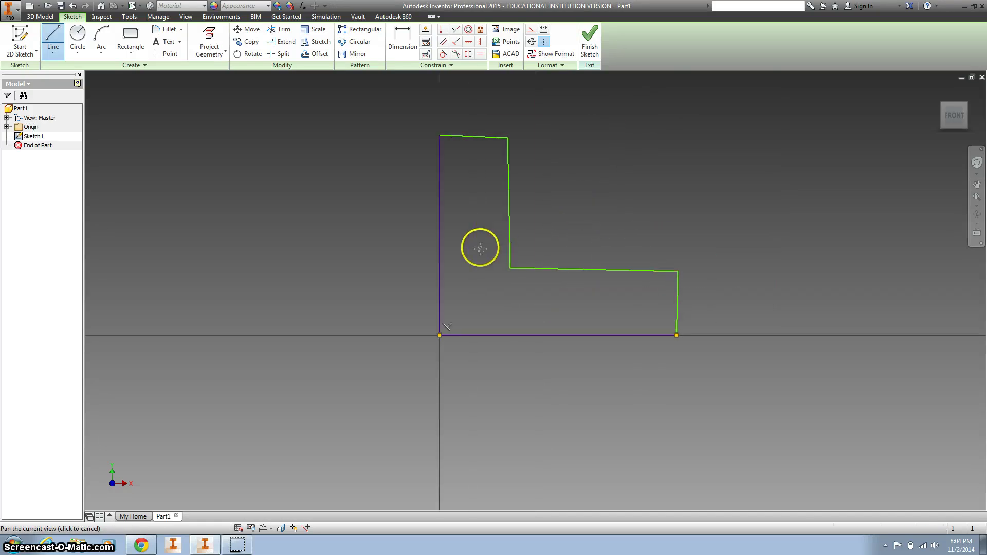
left_click(461, 47)
left_click(440, 154)
left_click(461, 136)
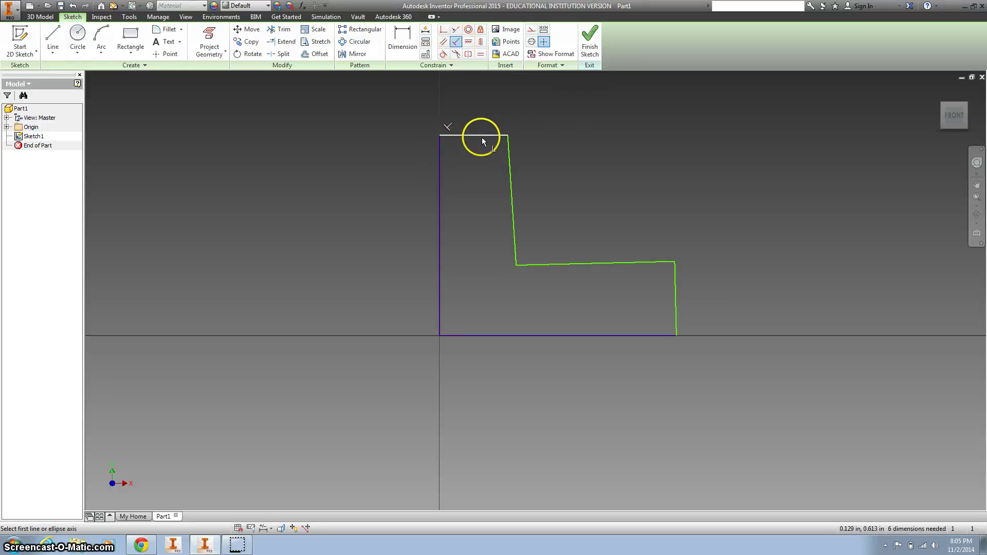
left_click(509, 162)
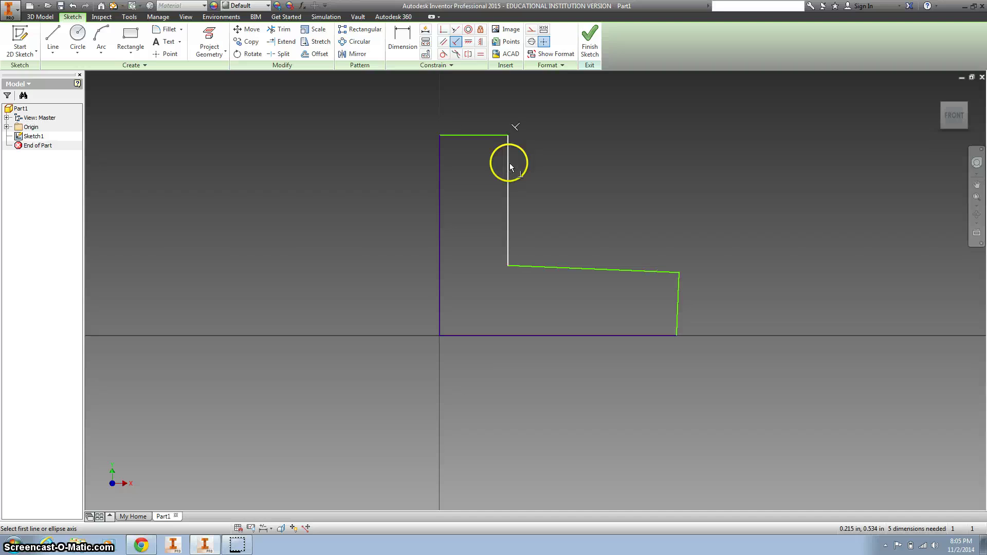
left_click(510, 233)
left_click(547, 265)
- Make the left and bottom edges equal, and the top and right edges equal
left_click(402, 38)
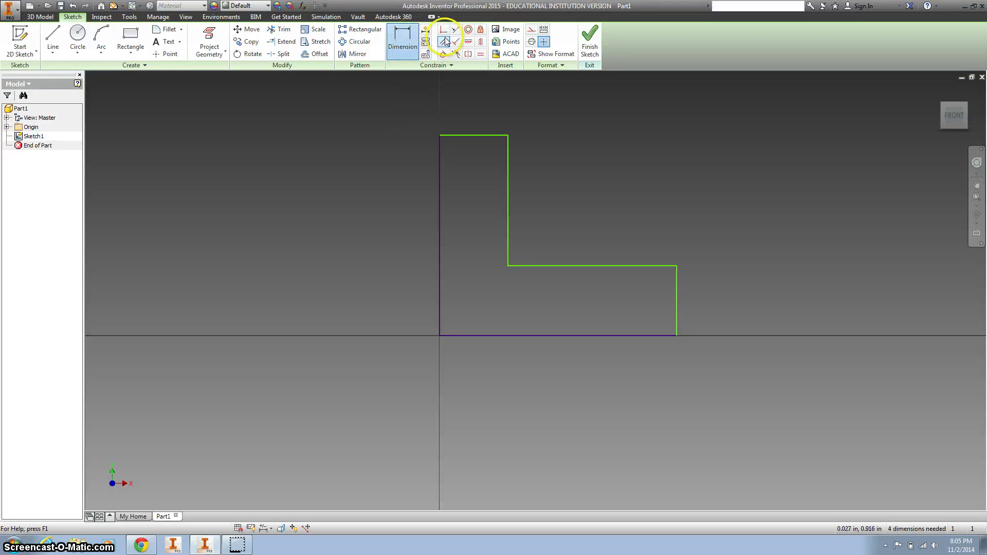
left_click(481, 55)
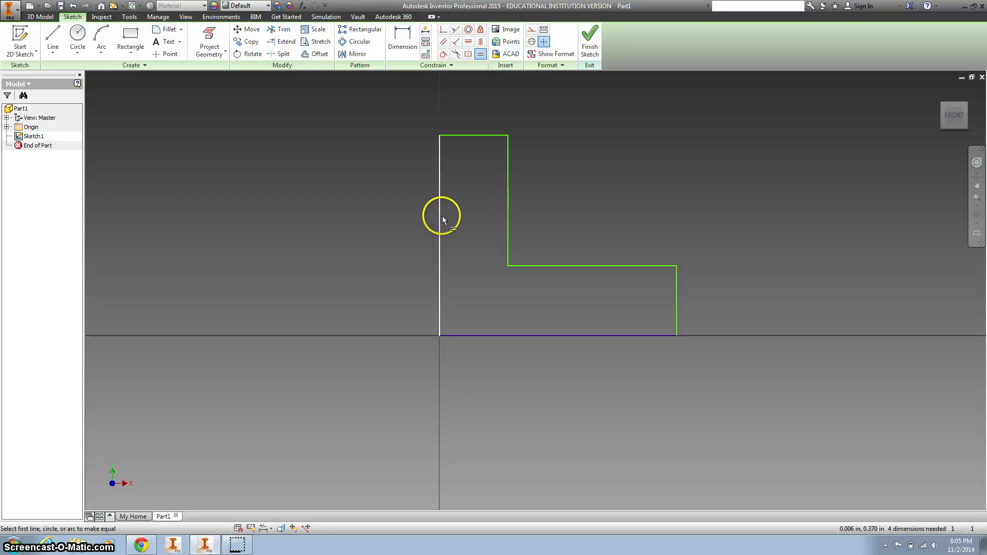
left_click(440, 216)
left_click(523, 334)
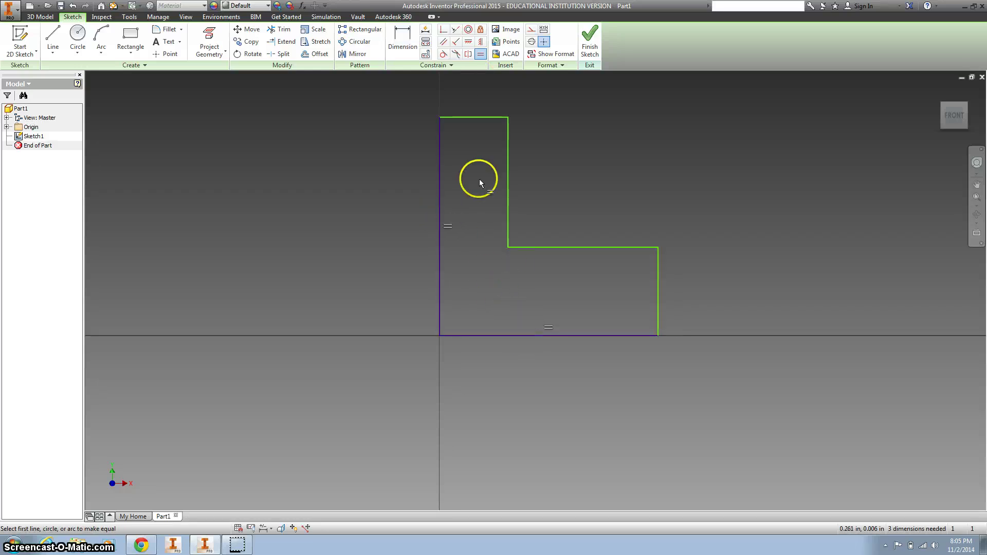
left_click(475, 117)
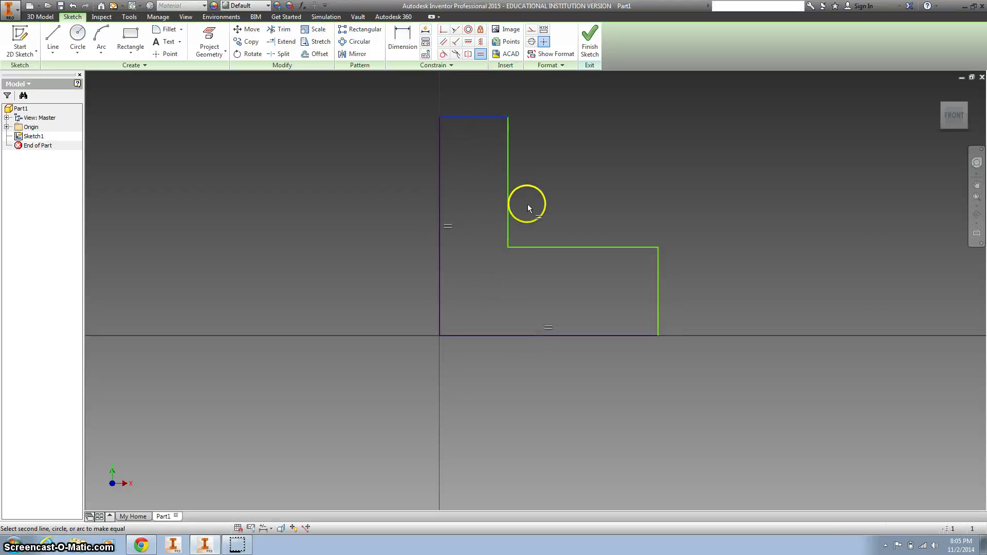
left_click(658, 300)
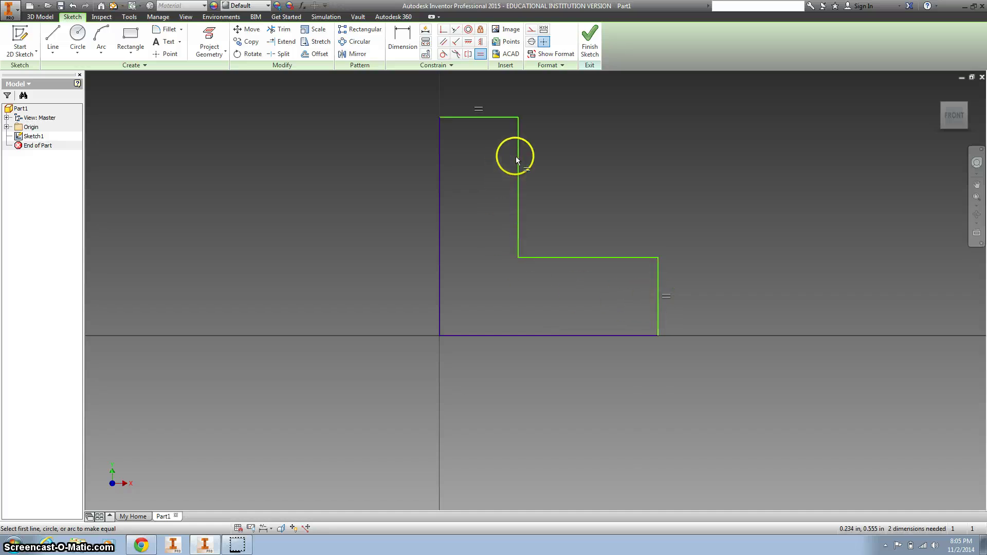
- Dimension the left edge to 1.5 in and the top edge to .5 in
left_click(400, 48)
left_click(440, 211)
left_click(358, 218)
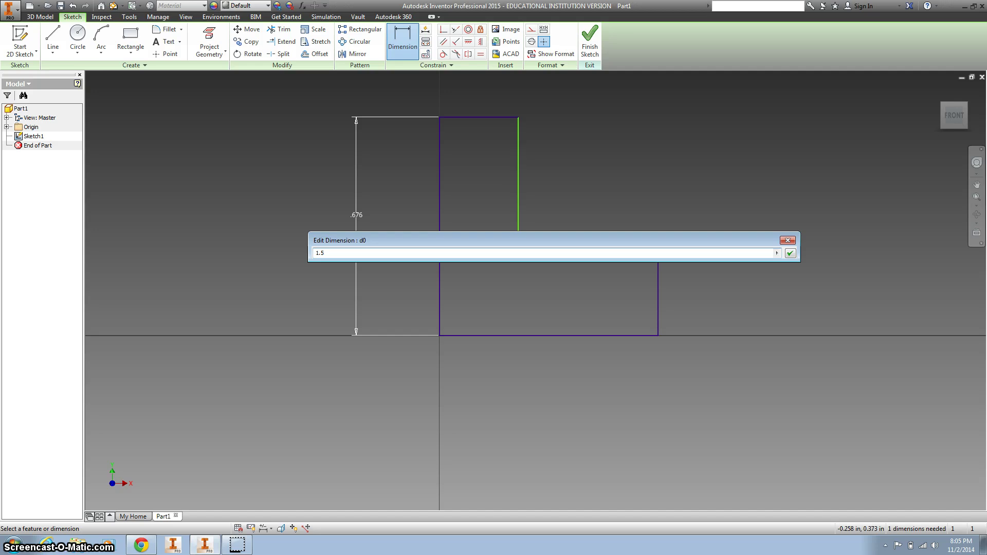
type("1.5")
key("Return")
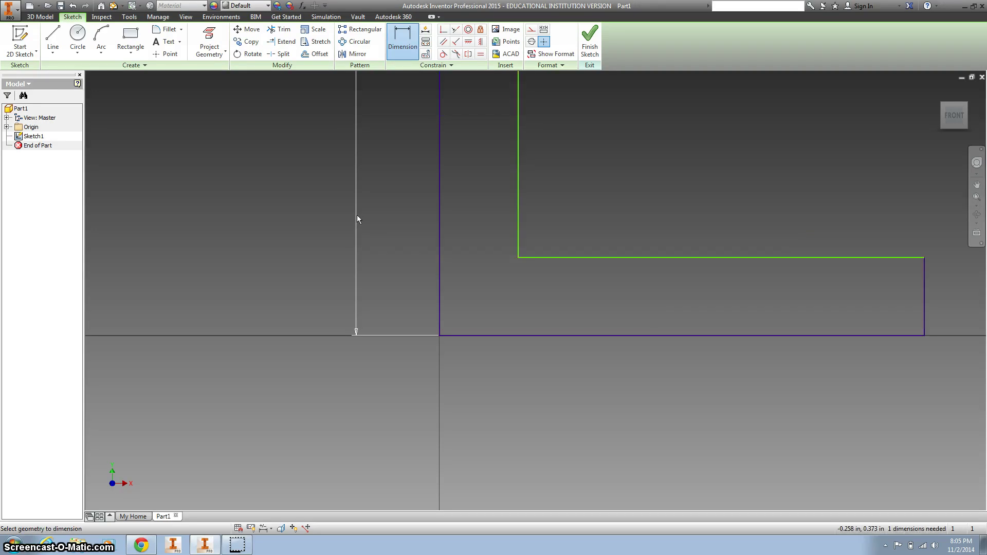
key("Home")
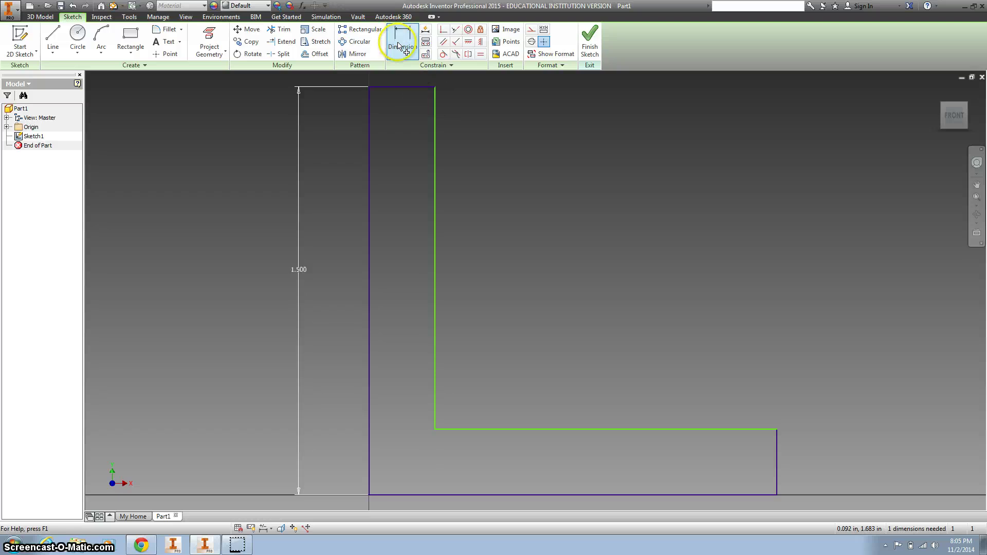
left_click(402, 78)
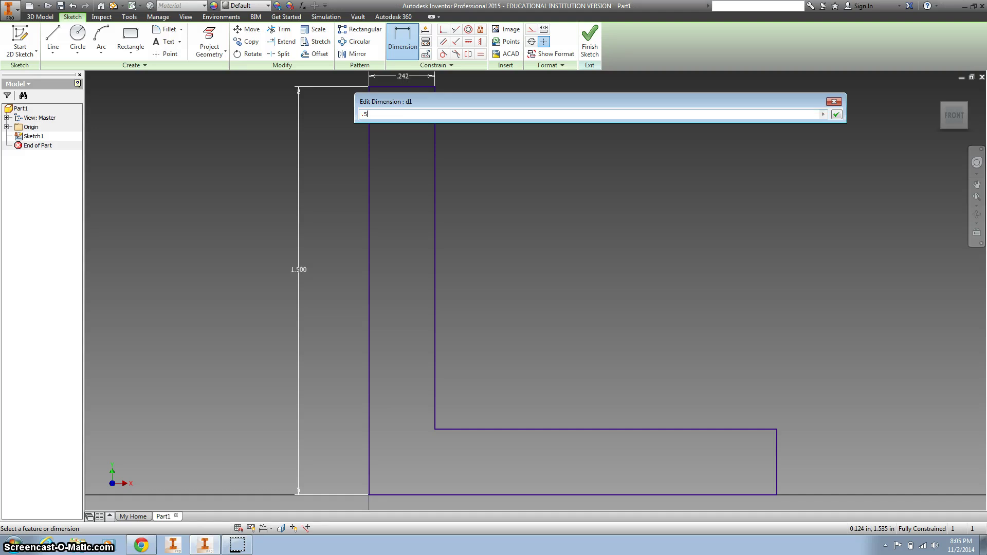
key("Return")
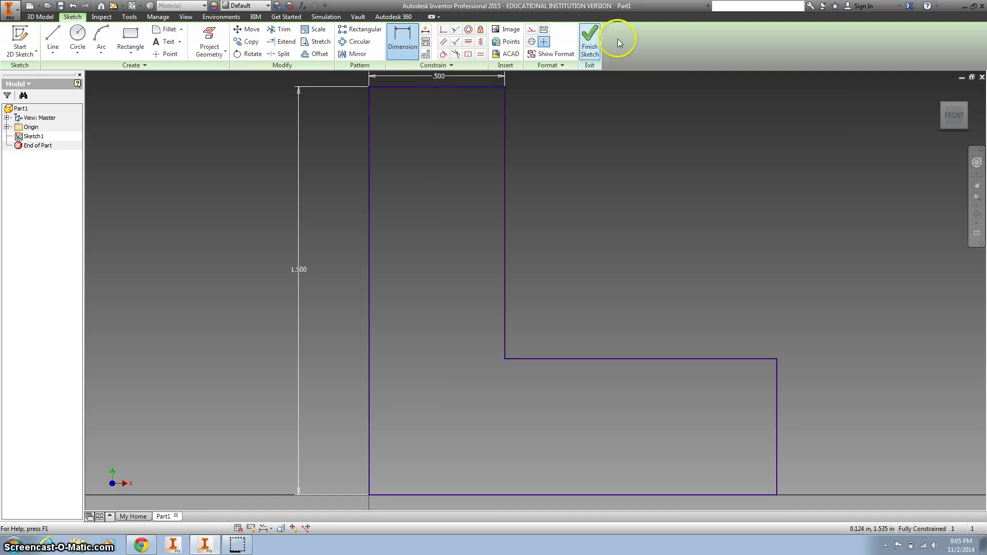
- Finish the sketch and extrude the L profile 1.5 in into a solid
left_click(589, 39)
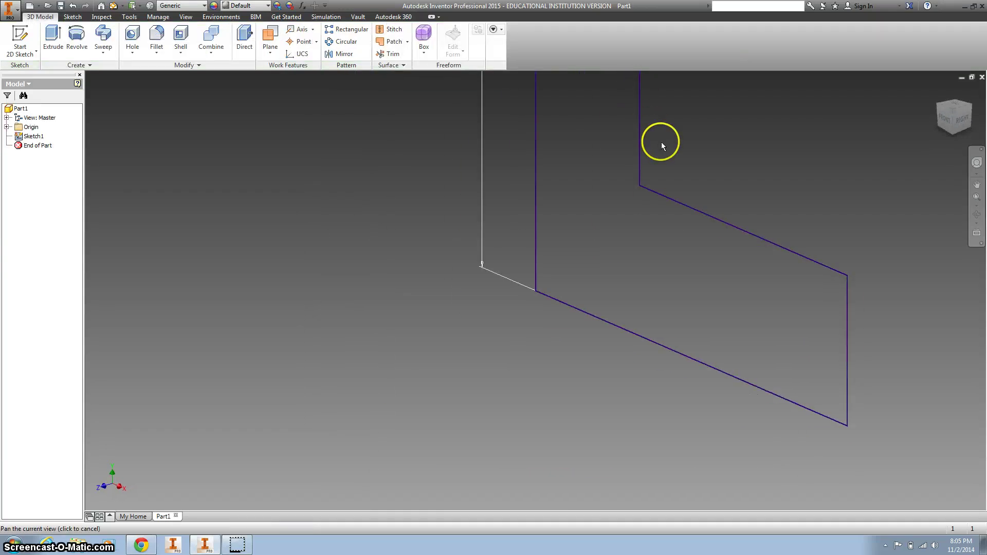
left_click(53, 36)
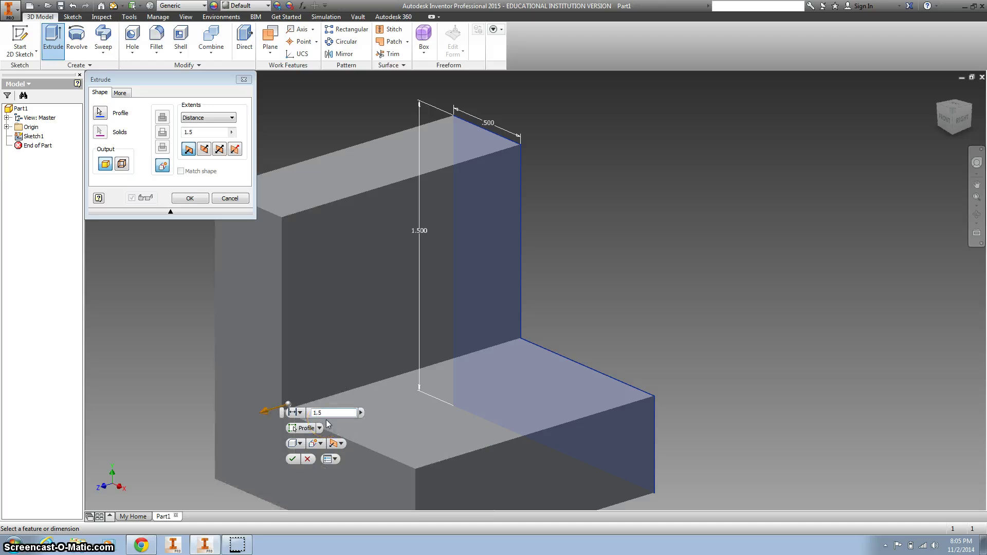
left_click(292, 459)
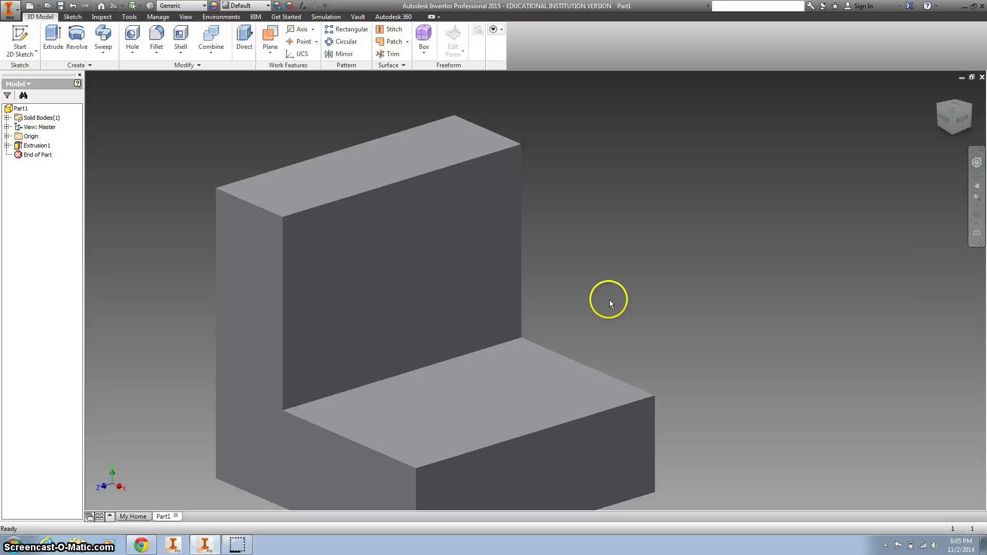
key("Home")
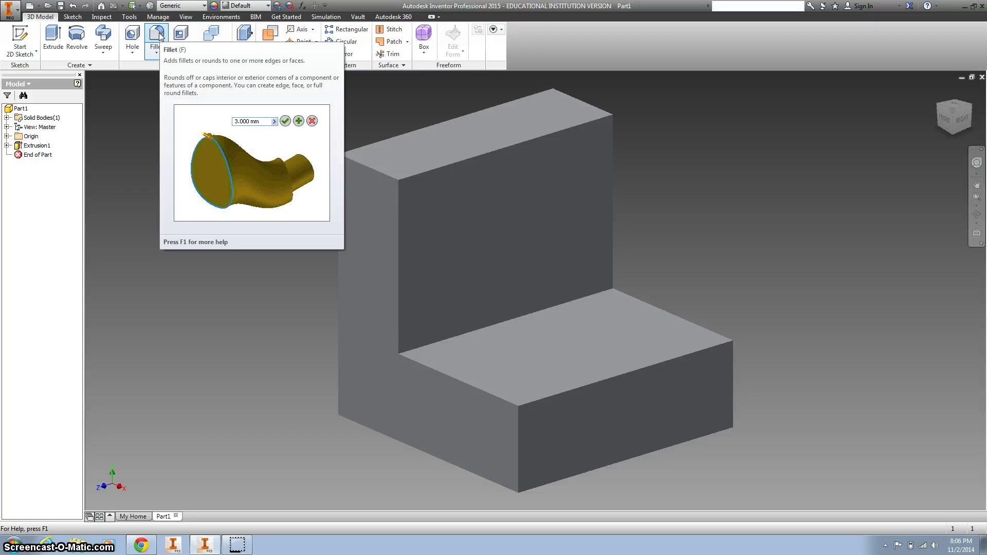
- Fillet the upright's top edge, the inner corner and the base's front edge at 0.25 in
left_click(157, 36)
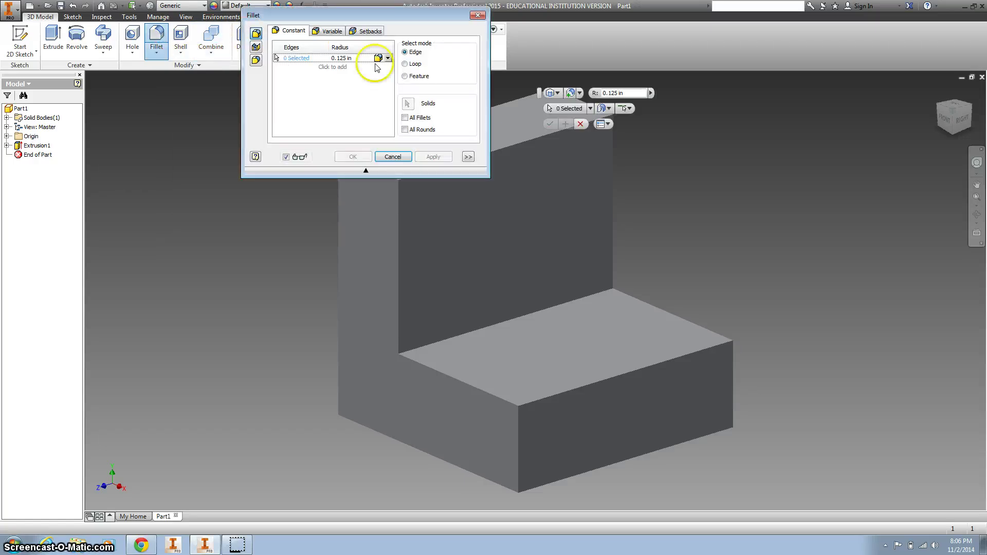
left_click(614, 93)
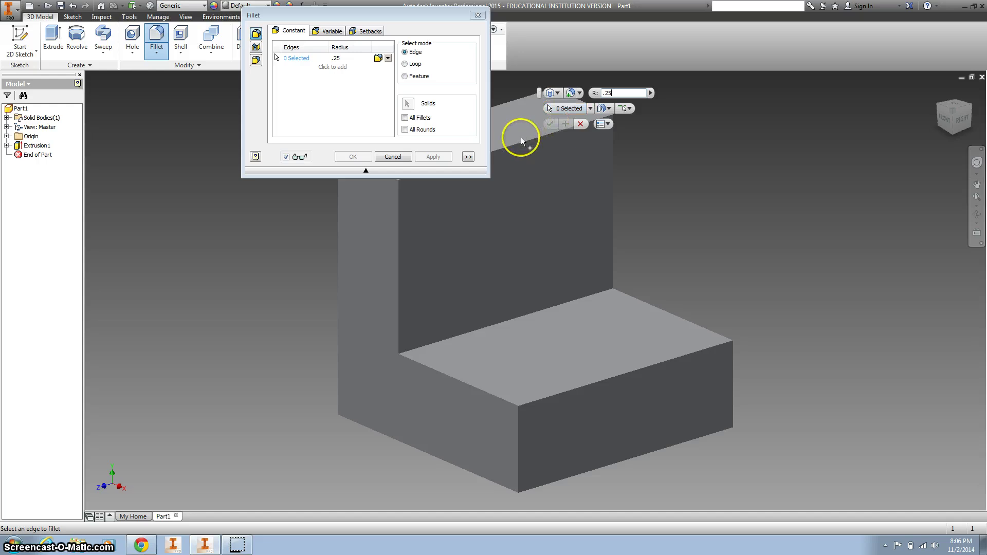
left_click_drag(396, 13, 178, 31)
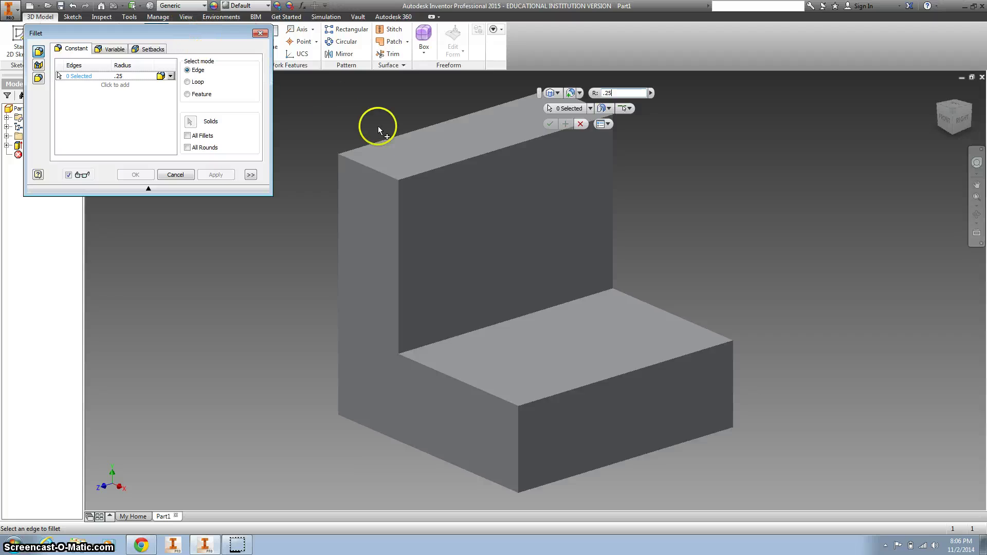
left_click(471, 160)
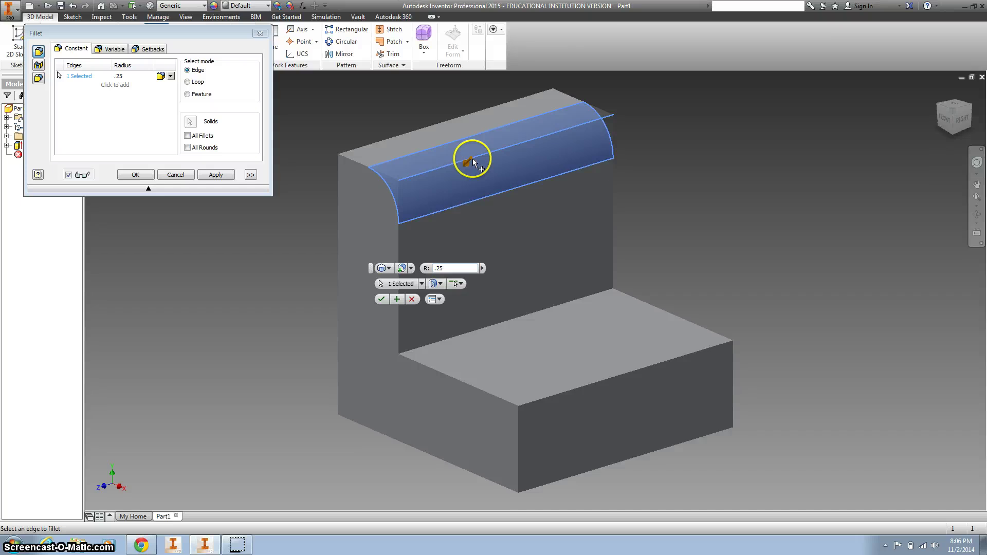
left_click(533, 315)
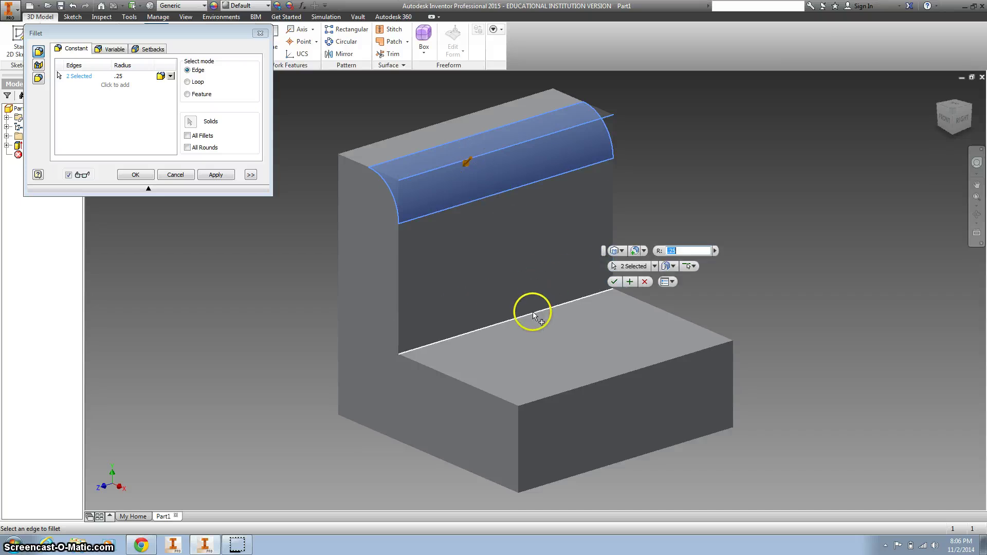
left_click(612, 383)
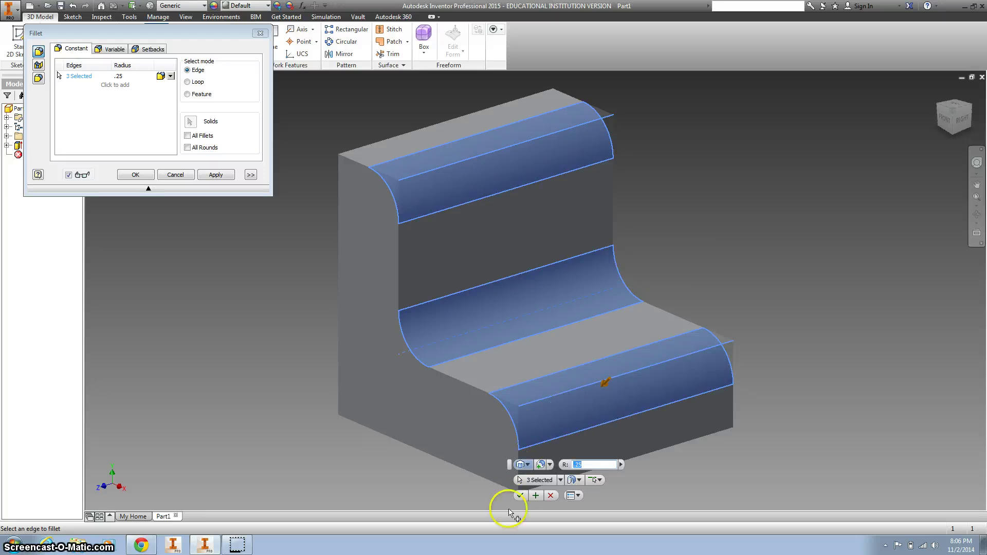
left_click(520, 495)
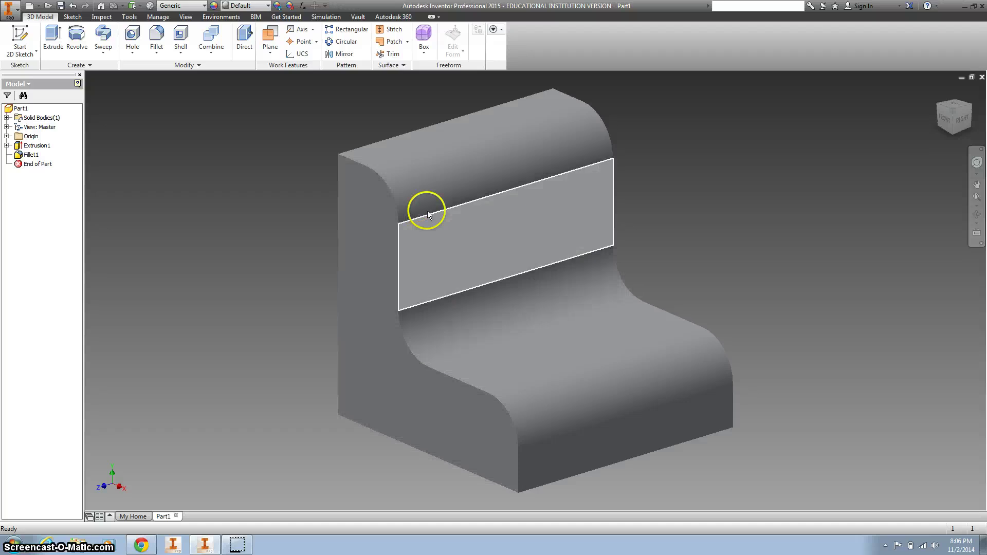
- Search the Appearance Browser for 'yell' and view the Clear - Yellow appearance
left_click(215, 9)
left_click(181, 94)
type("yelloow")
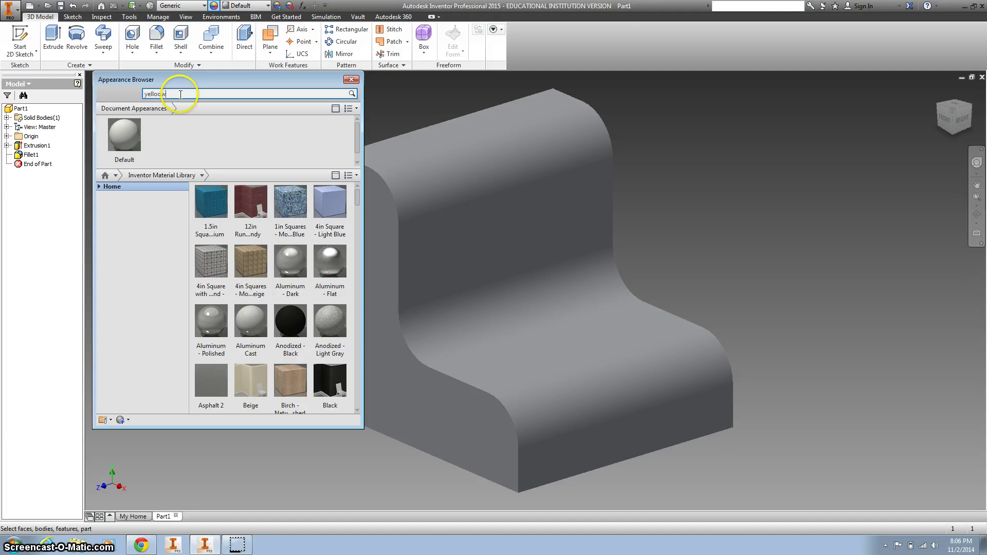
key("Return")
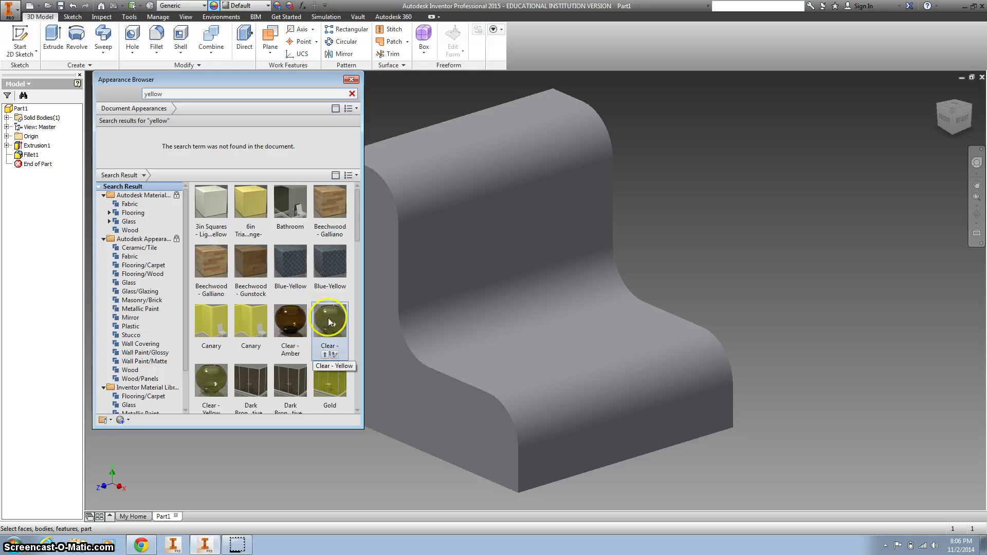
double_click(328, 317)
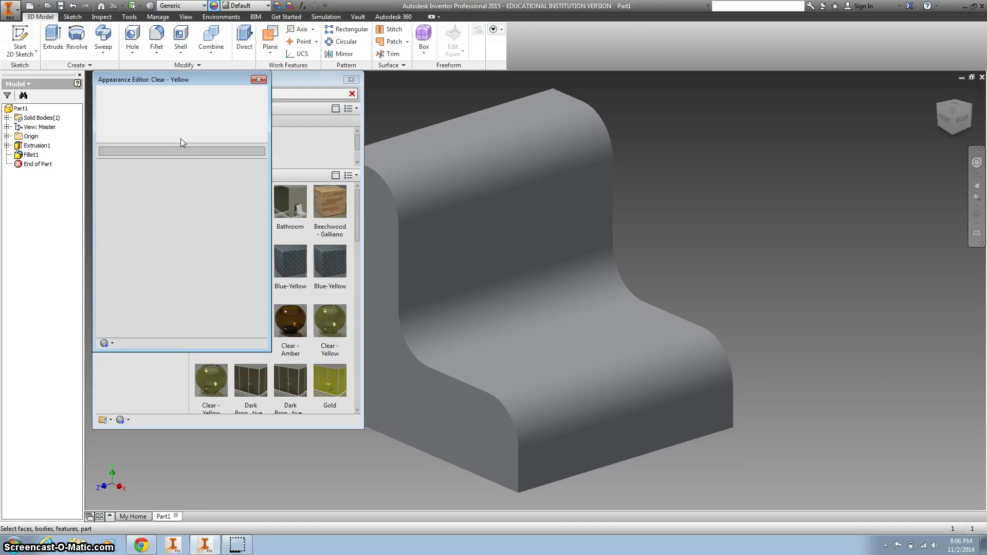
left_click(258, 80)
- Apply Clear - Yellow to the whole part selected with a window
left_click_drag(826, 100, 247, 491)
left_click(124, 146)
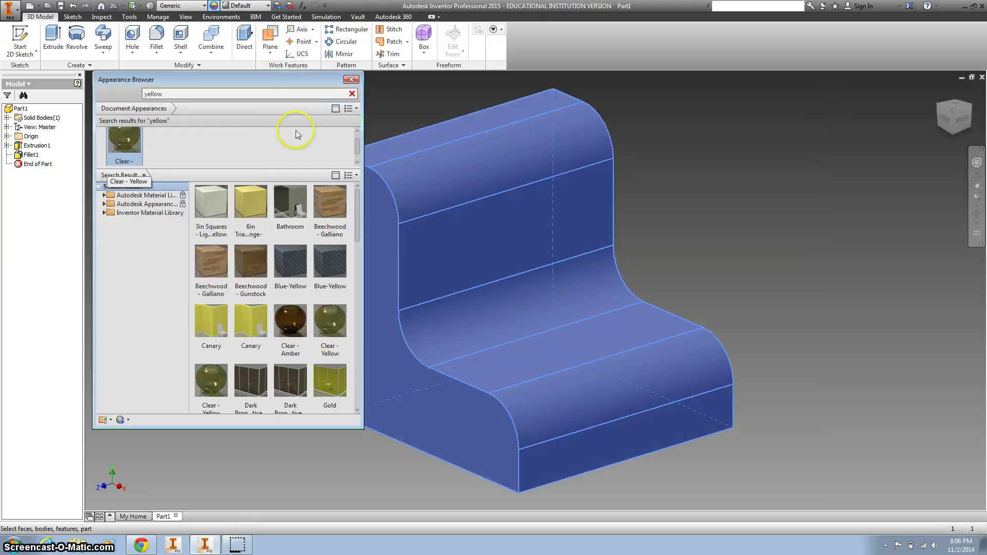
left_click(351, 79)
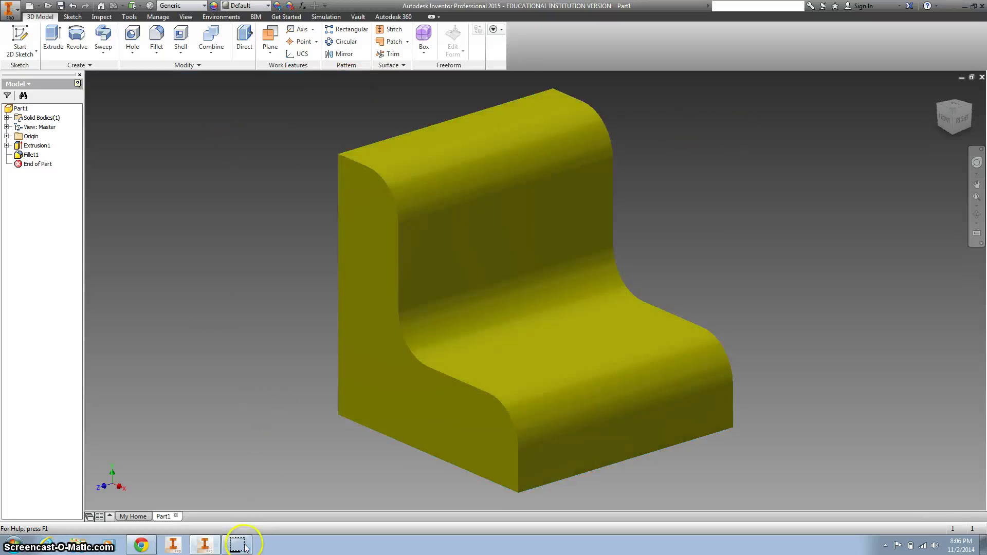
left_click(245, 548)
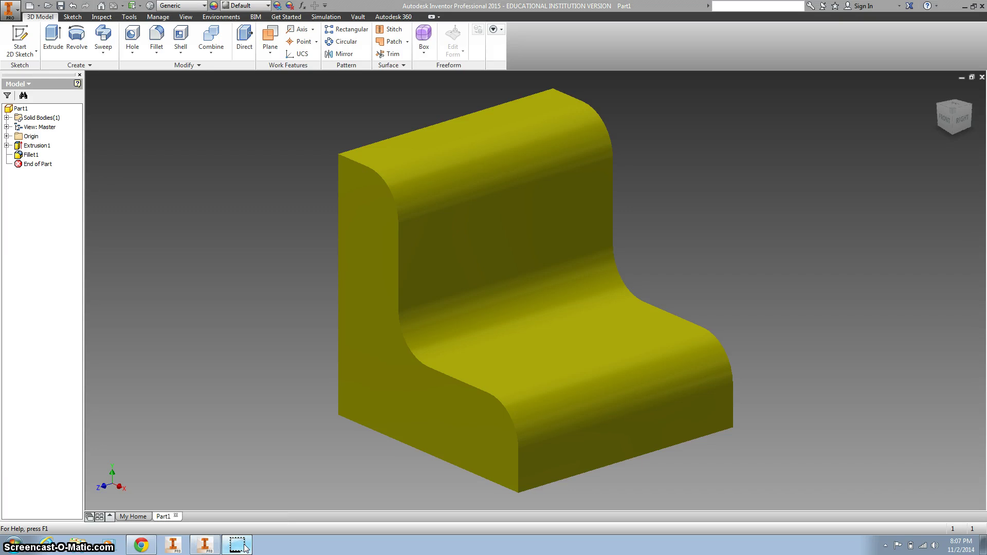
- Start Save As and browse into the Downloads folder
left_click(190, 266)
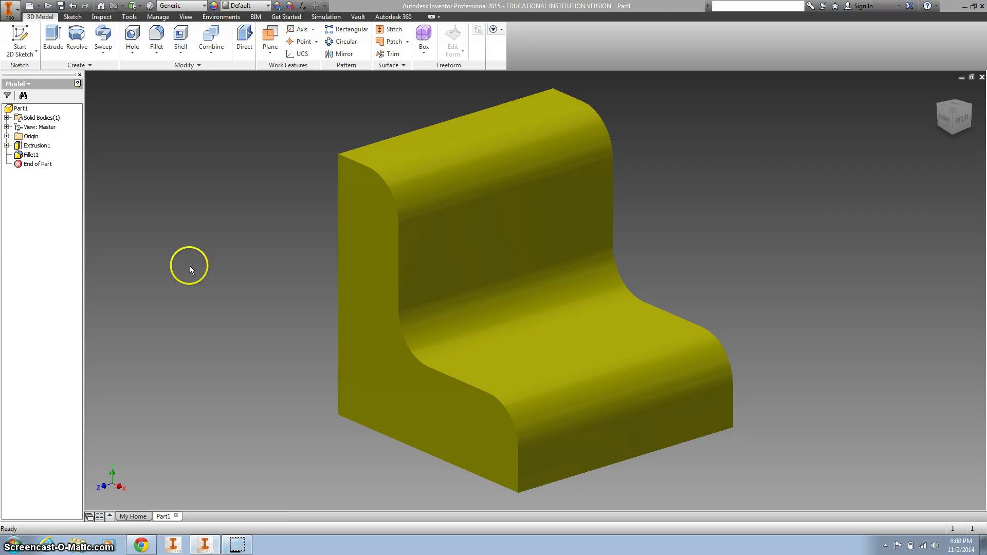
left_click(12, 9)
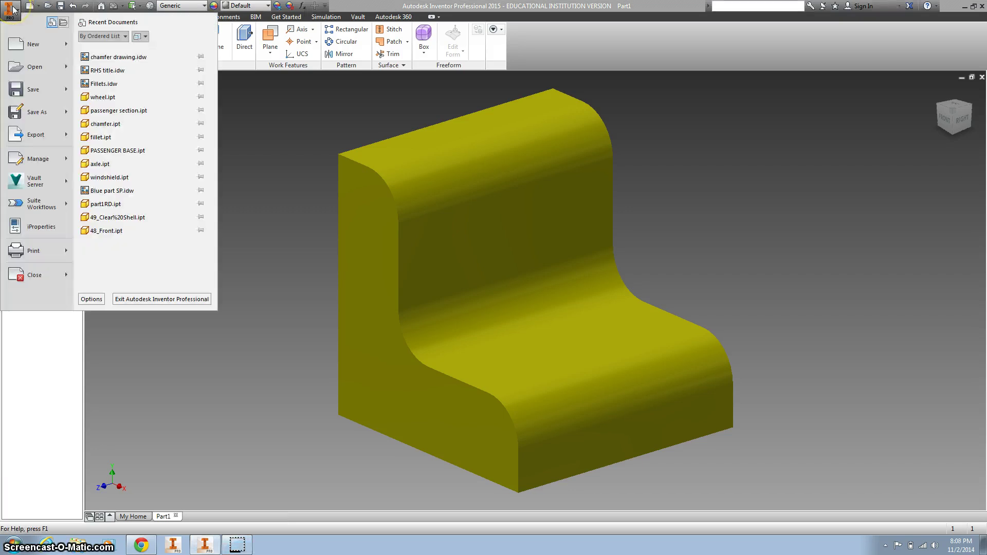
left_click(34, 111)
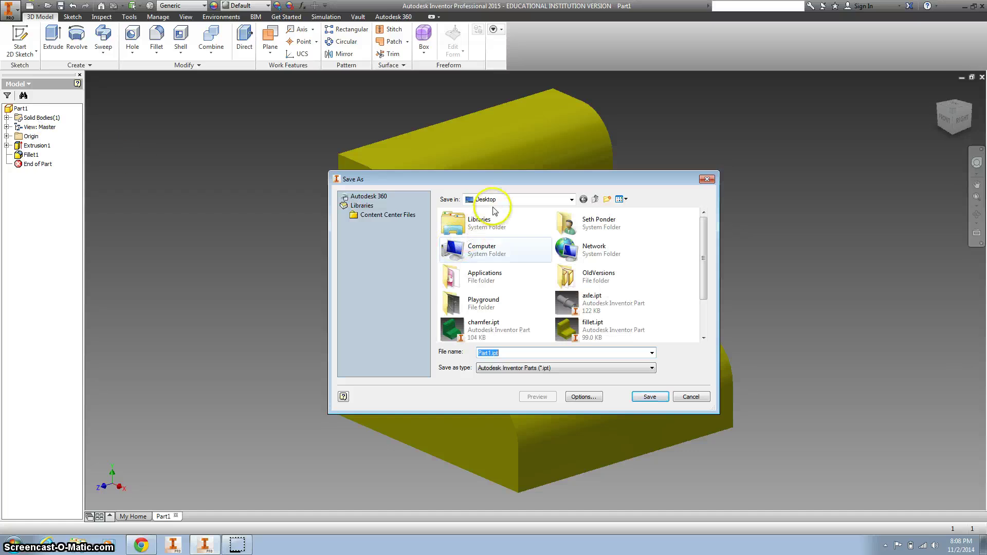
double_click(599, 226)
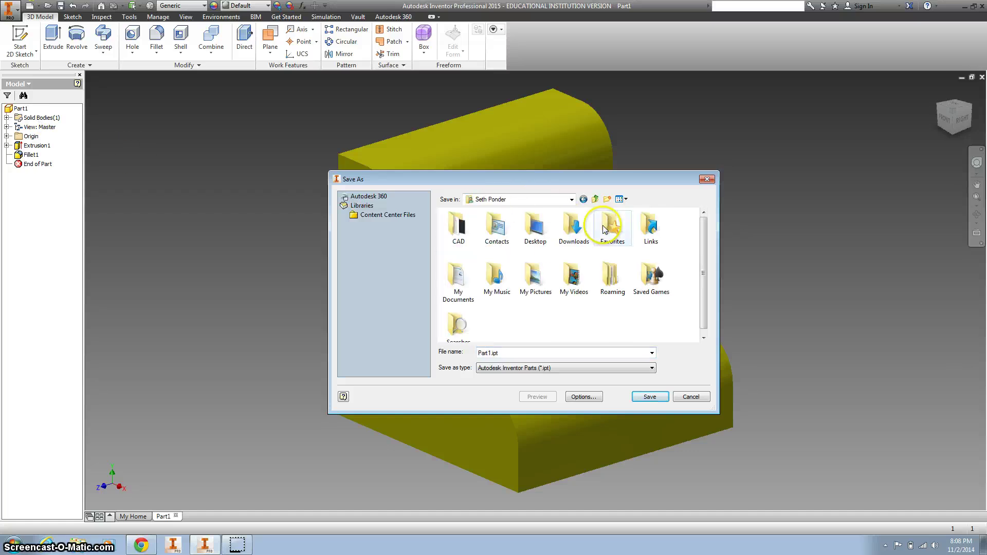
left_click(574, 231)
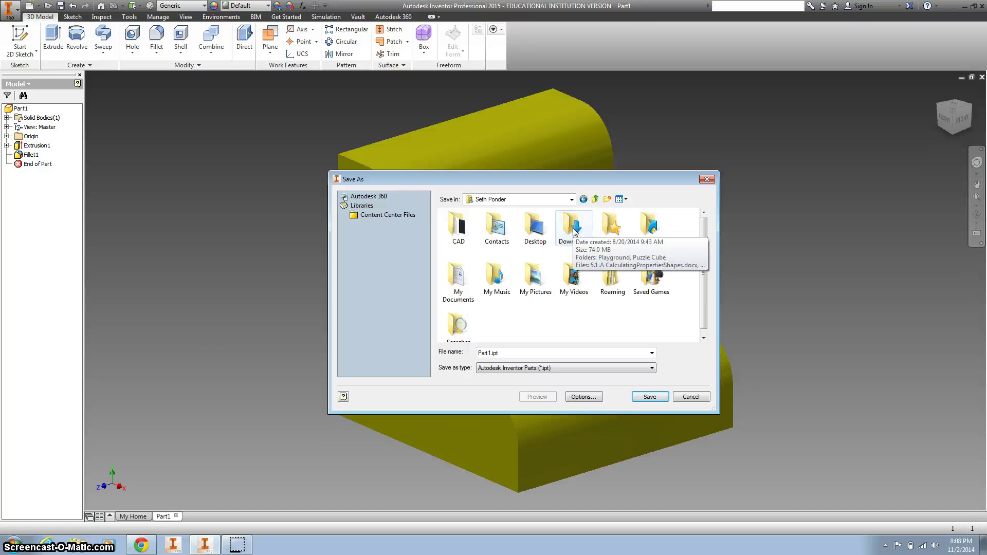
double_click(574, 231)
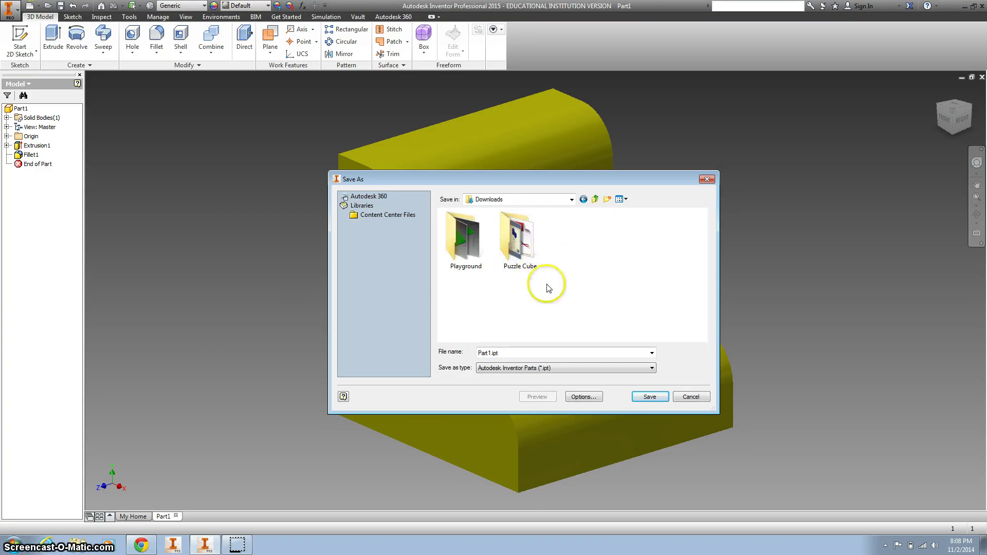
- Create and open a new 'Inventor' folder, then save the part there as Fillet SP
left_click(608, 199)
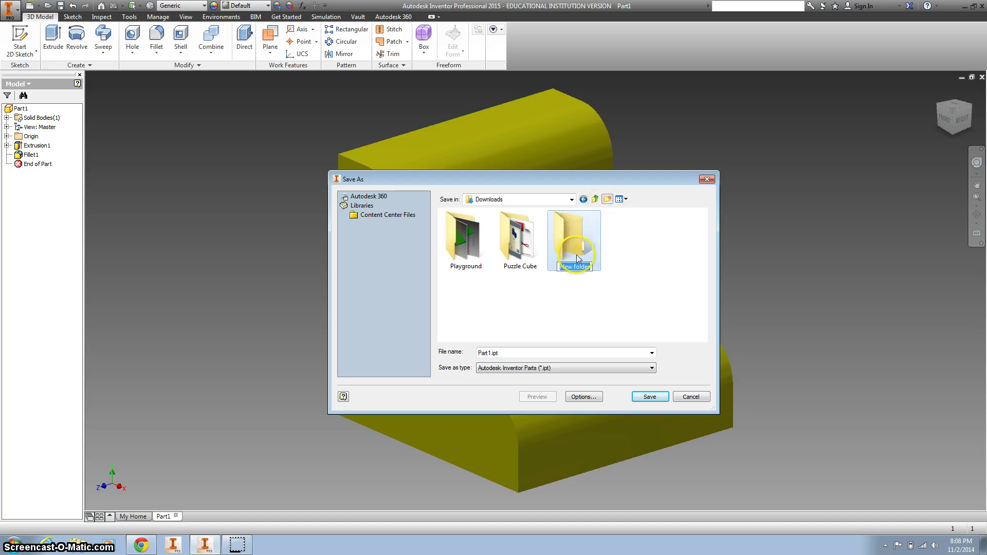
left_click(575, 259)
type("Invoe")
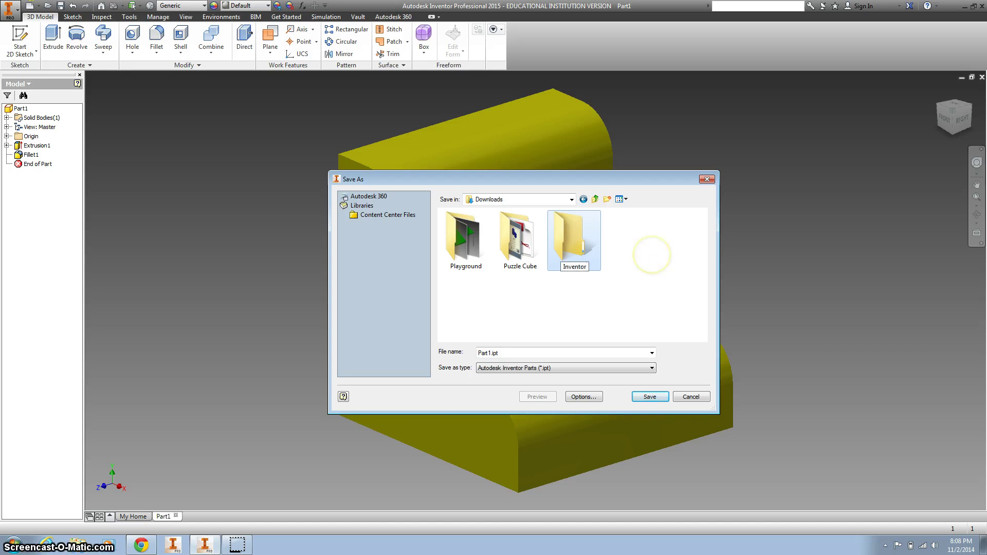
left_click(652, 257)
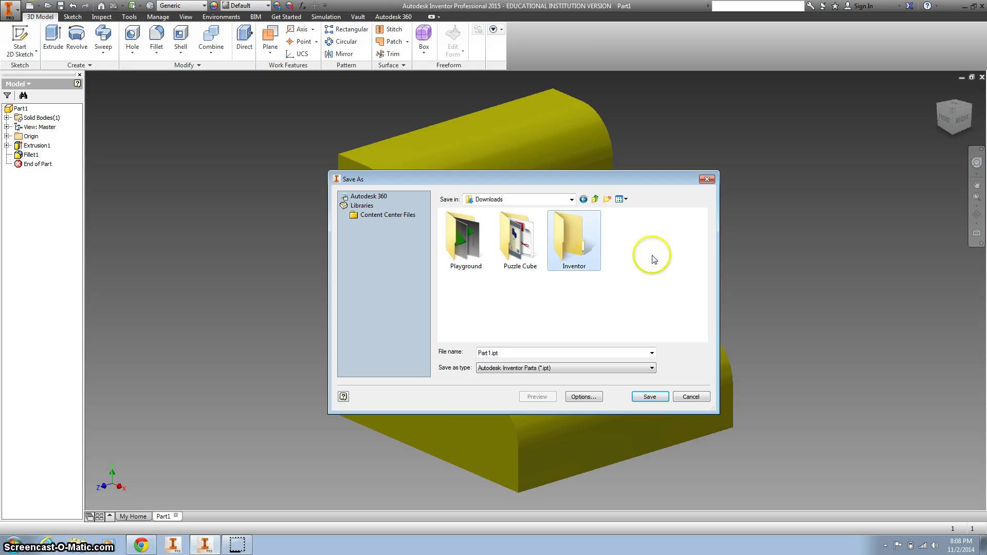
double_click(588, 247)
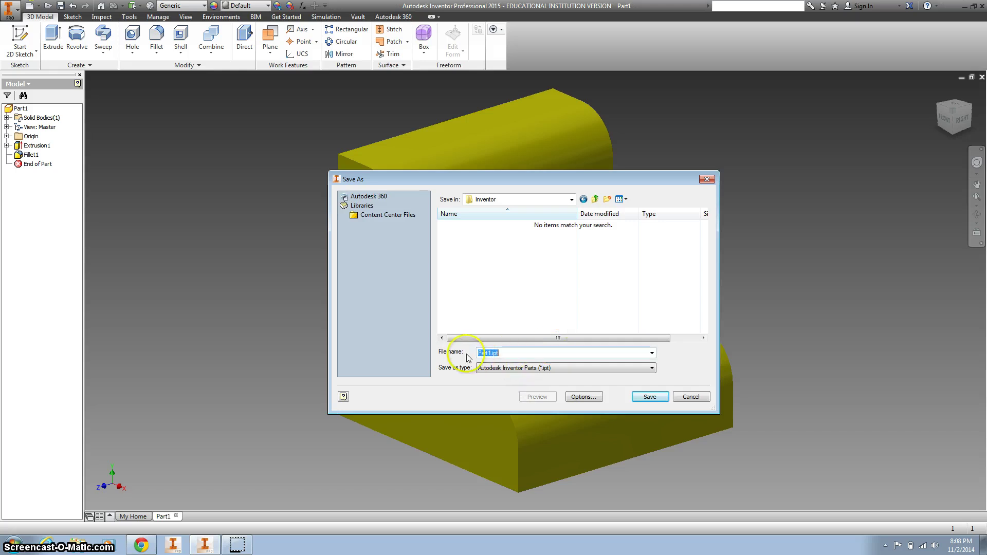
type("Fillet SP")
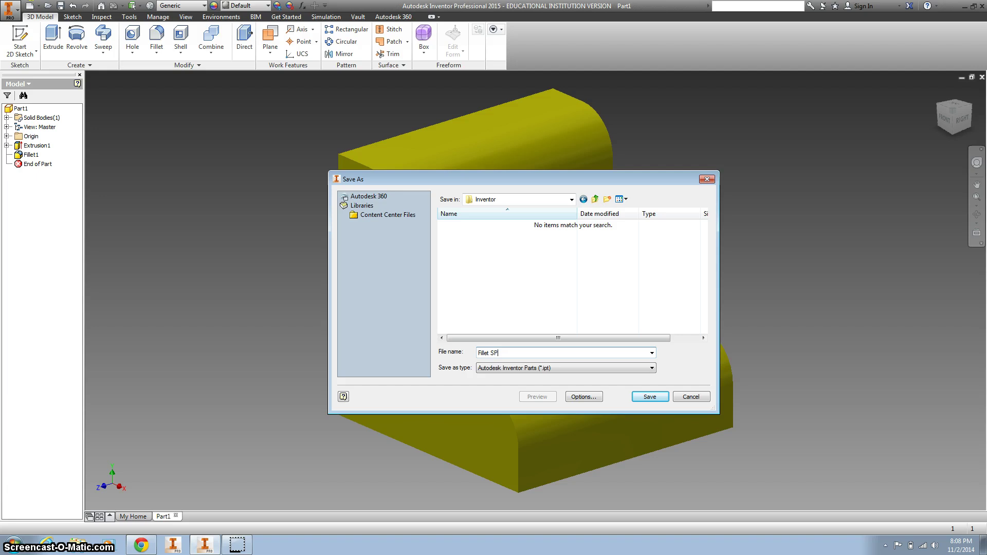
left_click(577, 368)
left_click(647, 399)
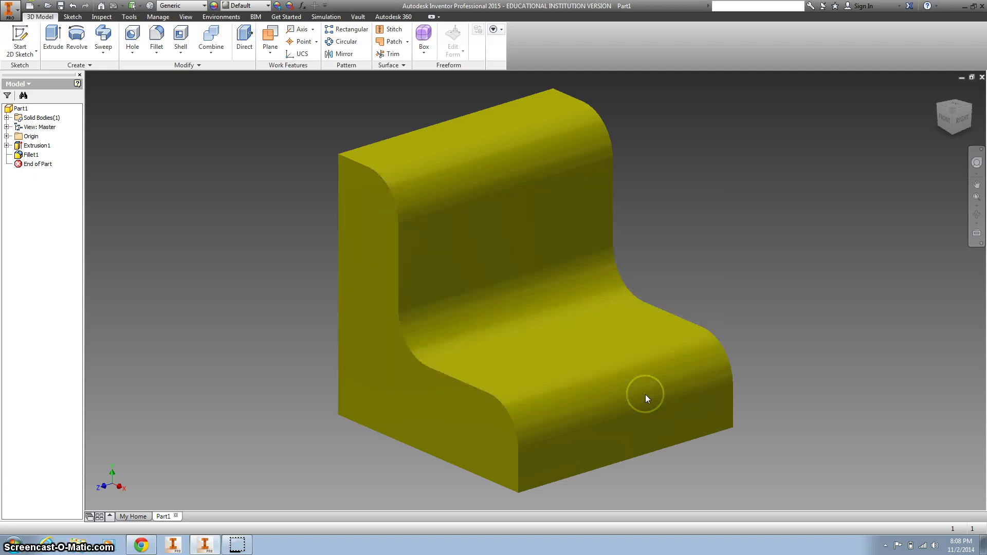
- Zoom in and back out on the saved Fillet SP part
scroll(639, 390, "down", 2)
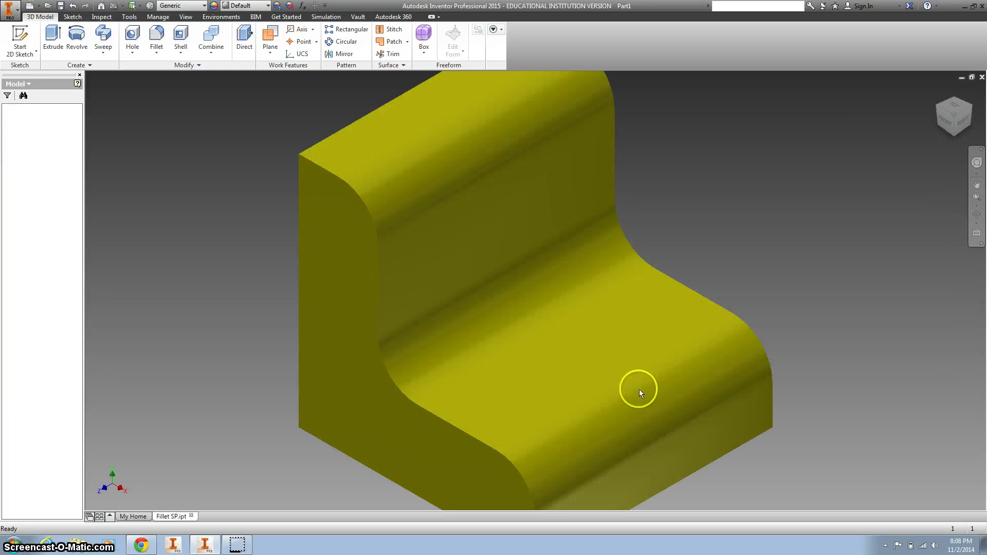
scroll(621, 389, "up", 2)
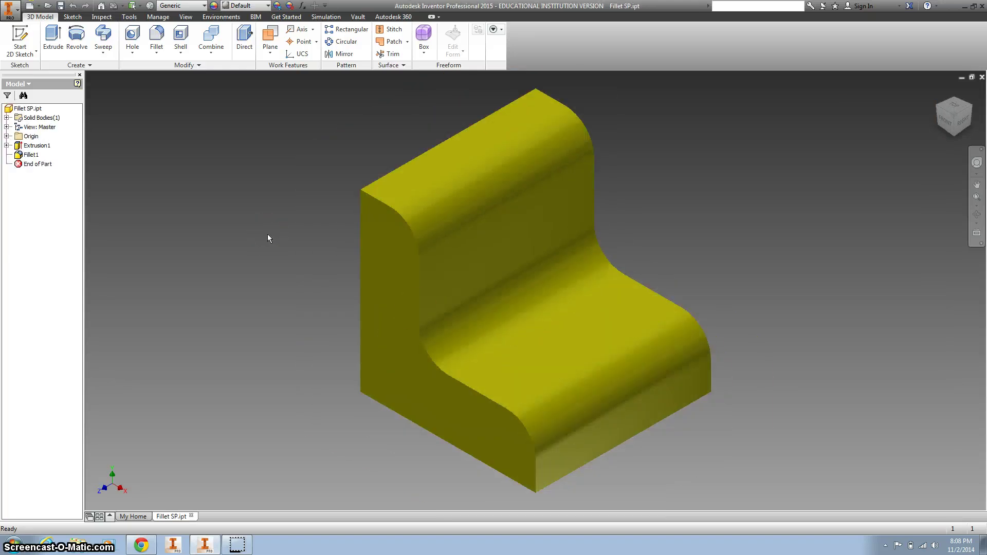